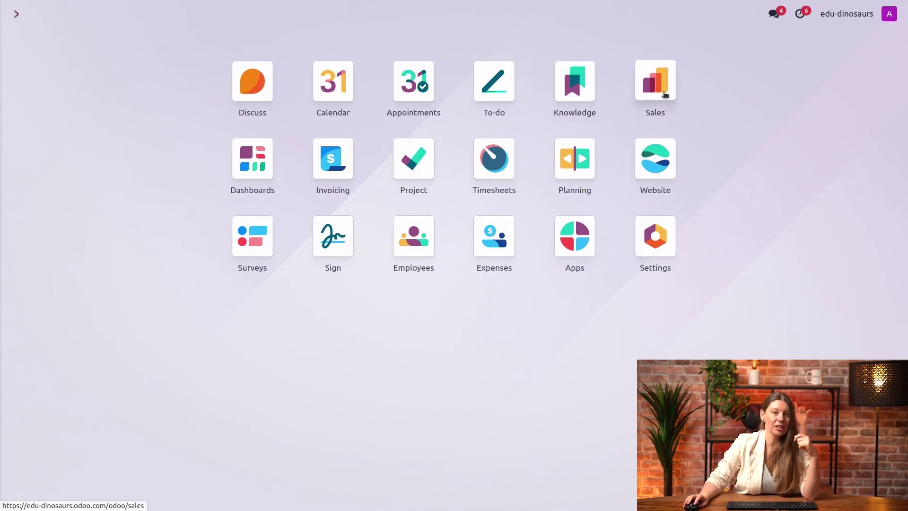
- Go to Sales > Products > Products and start a new product record
left_click(665, 94)
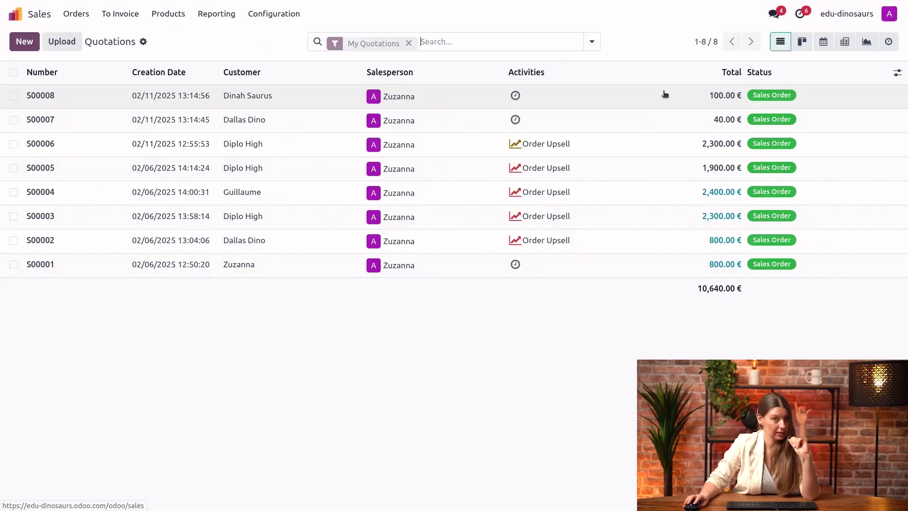
left_click(178, 14)
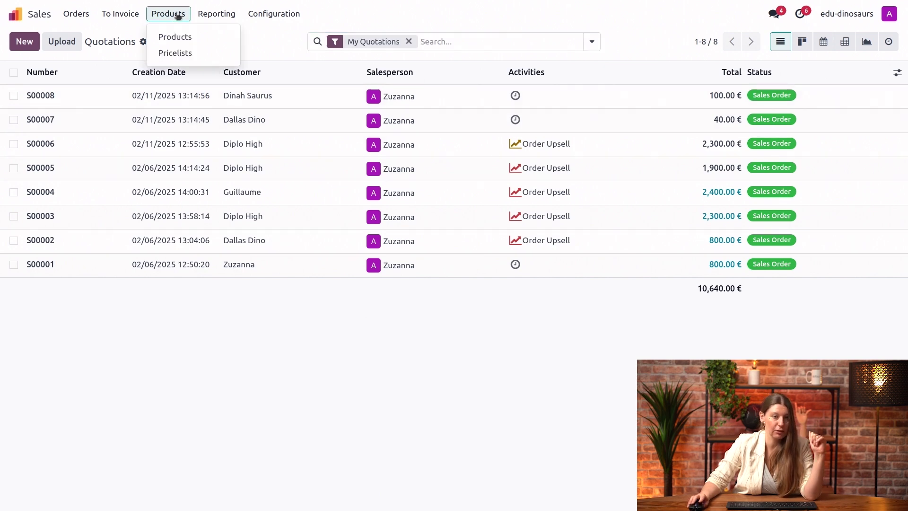
left_click(195, 37)
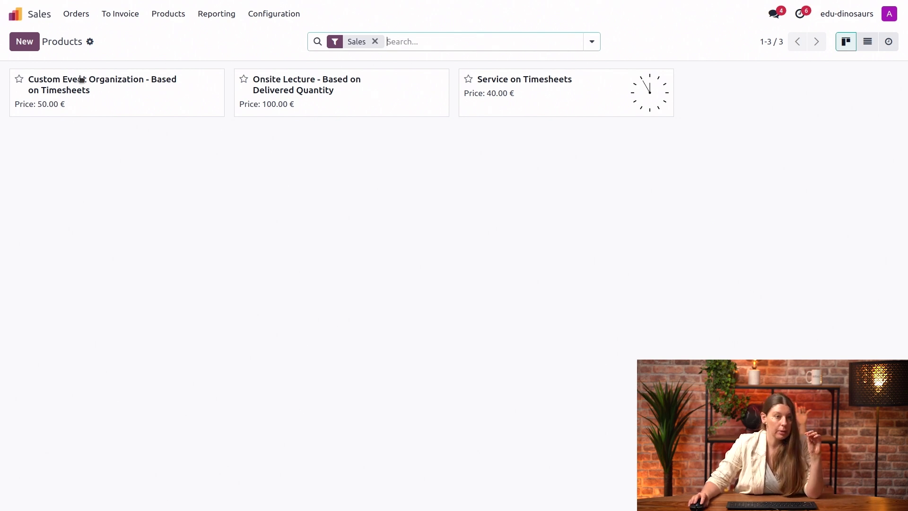
left_click(19, 45)
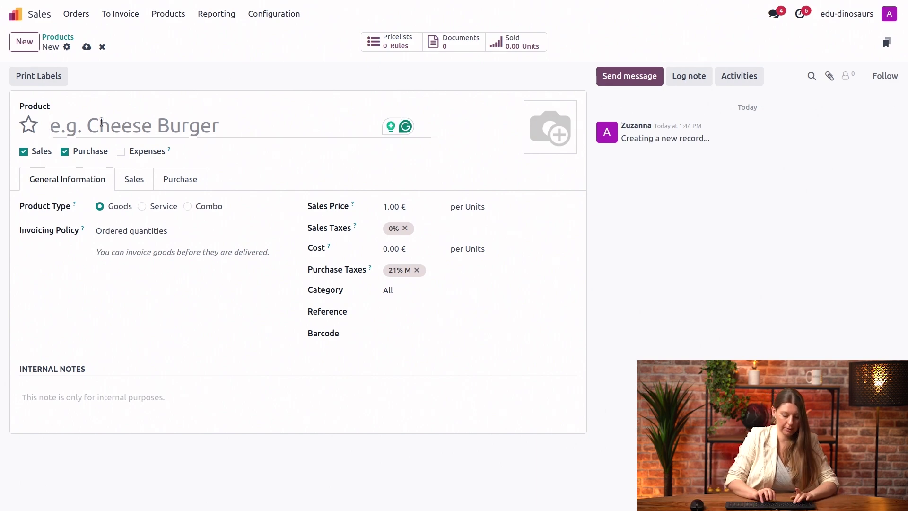
- Name the product 'Team Building - Fixed Price', a Service that creates a Task in the Services project
type("Team Bu")
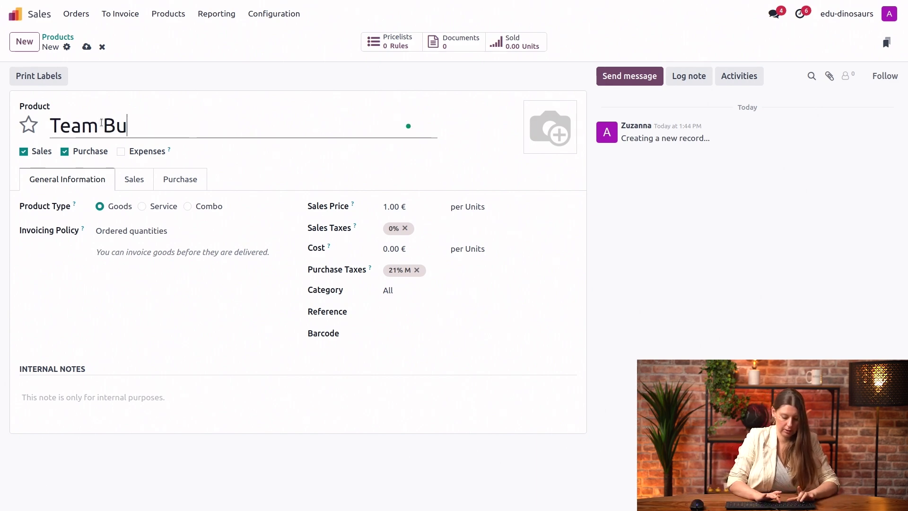
type("ilding -")
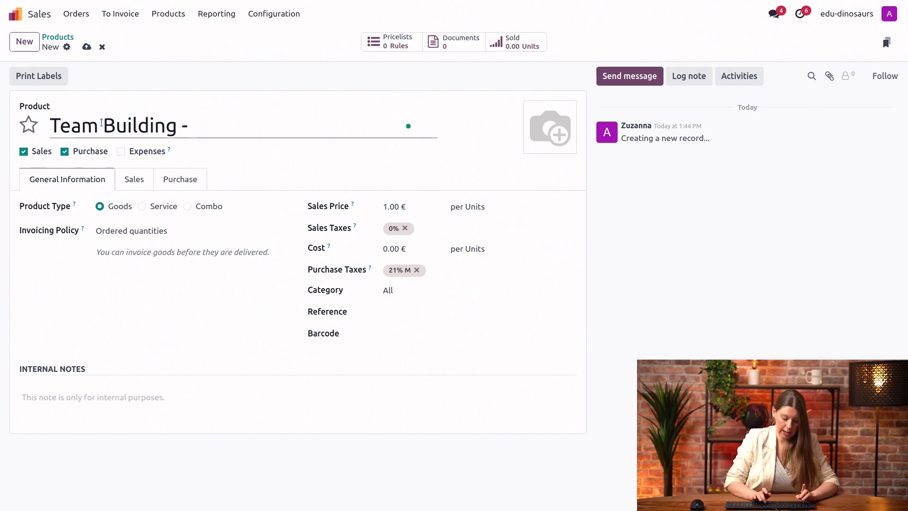
type(" Fixed ")
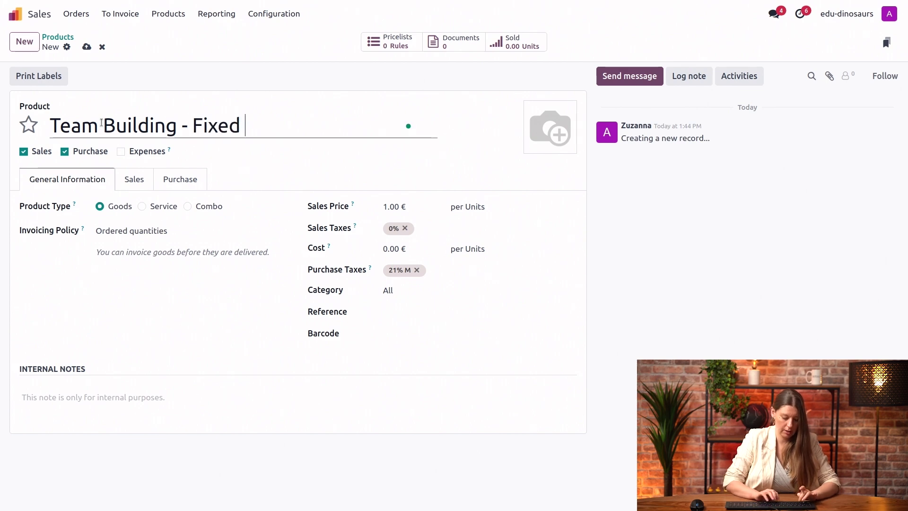
type("Price")
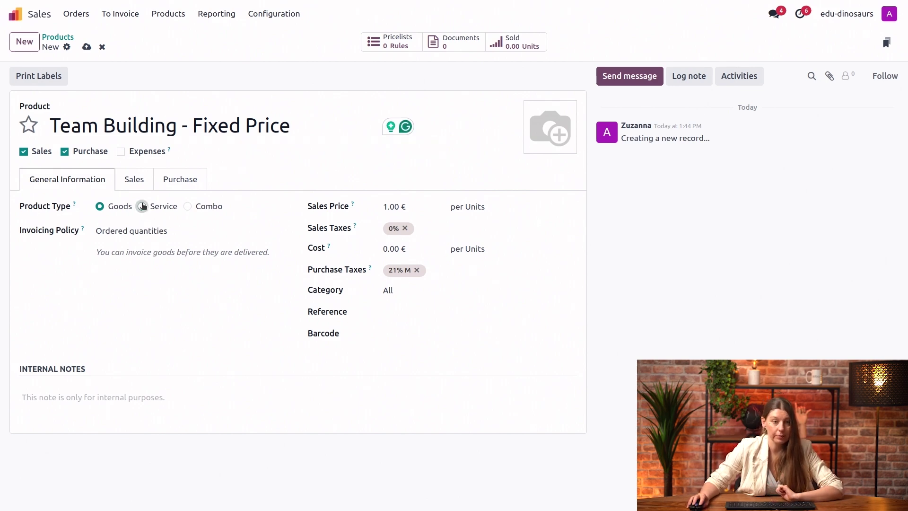
left_click(143, 207)
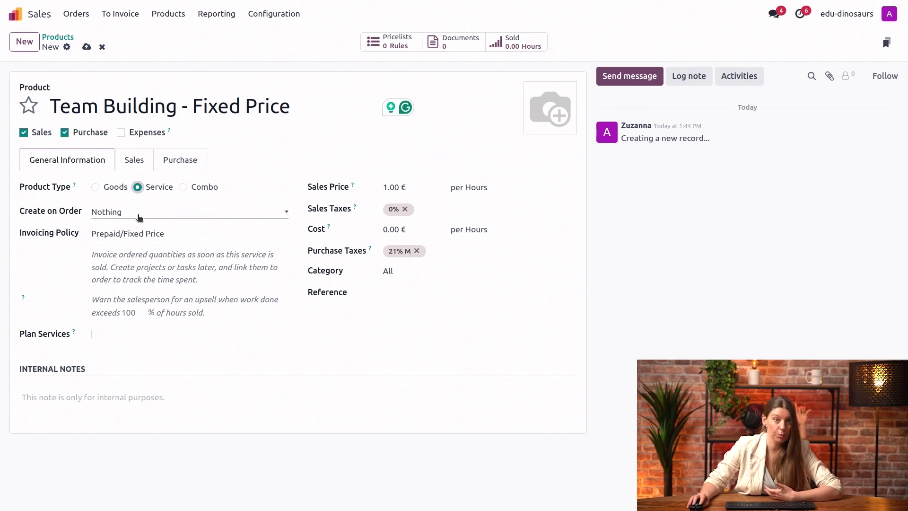
left_click(126, 211)
left_click(148, 244)
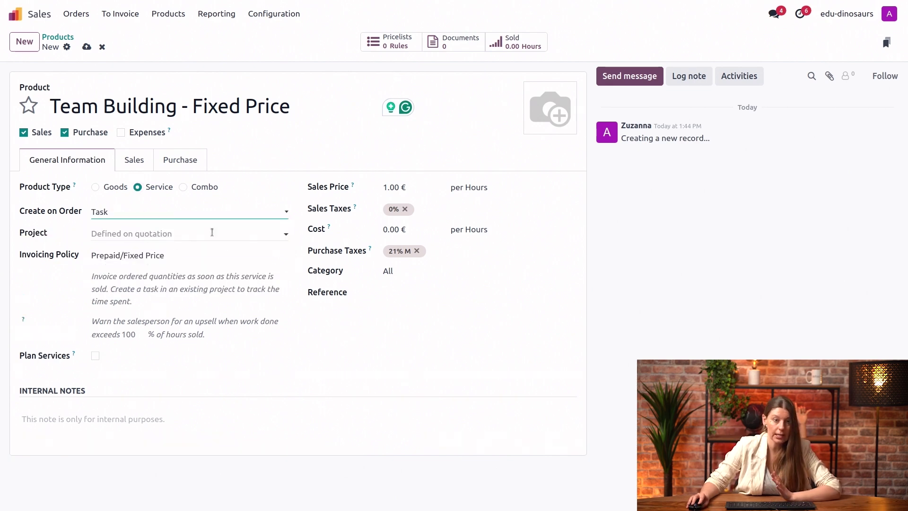
left_click(211, 233)
left_click(132, 267)
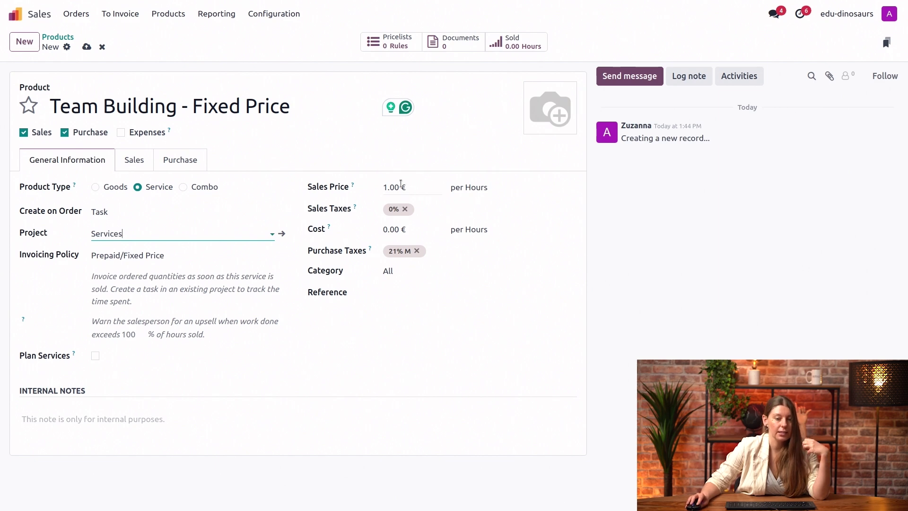
left_click(401, 184)
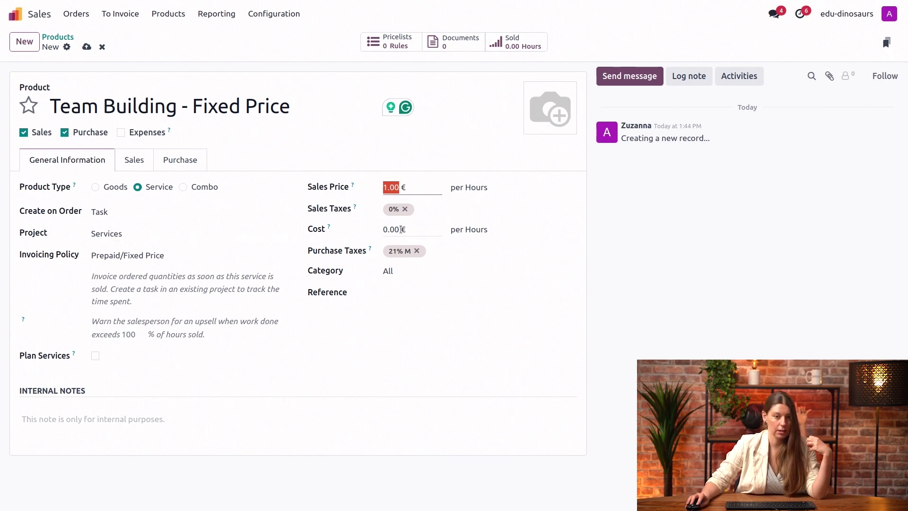
left_click(402, 229)
- Change the pricing unit from 20 Hours to Hours and set the sales price to 40.00 €
left_click(481, 187)
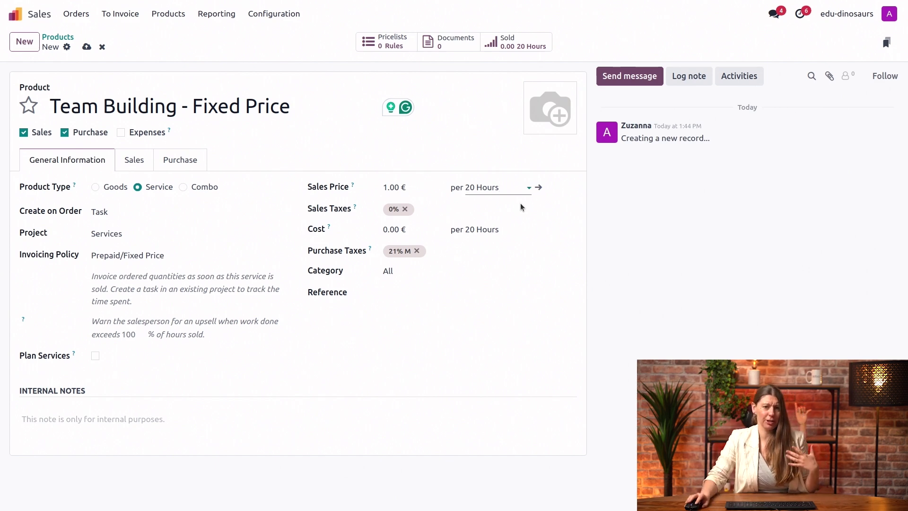
left_click(517, 189)
type("ho")
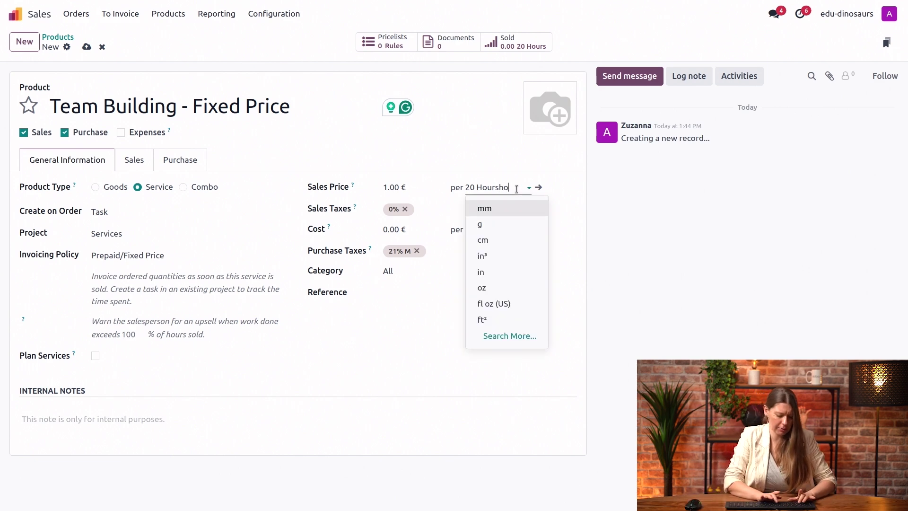
type("u")
key("ctrl+a")
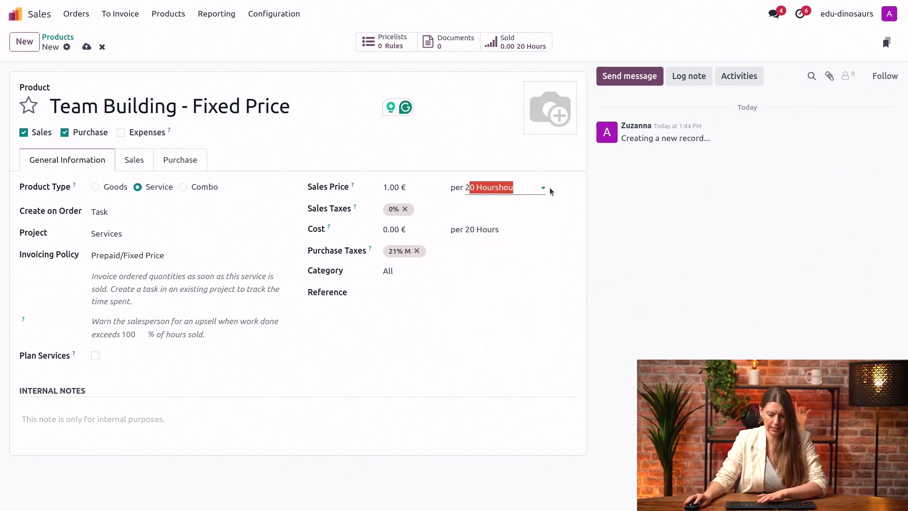
key("BackSpace")
key("Escape")
type("h")
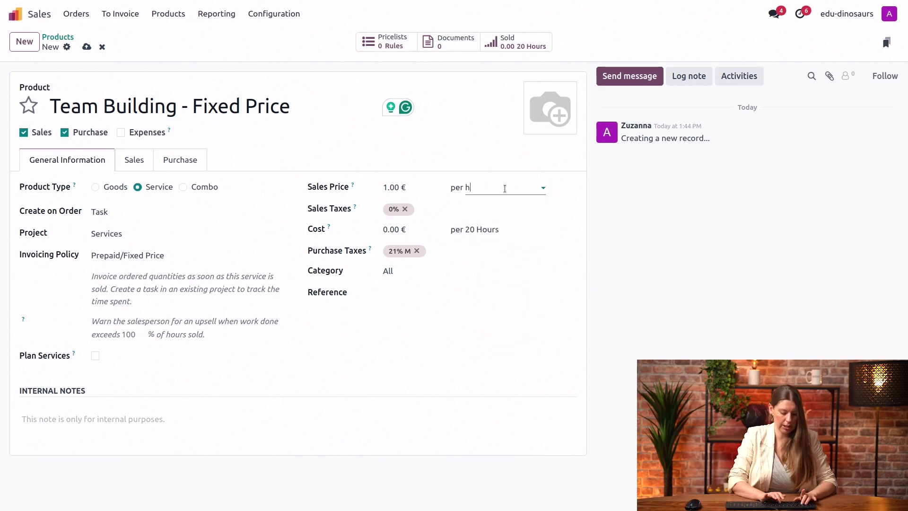
type("ours")
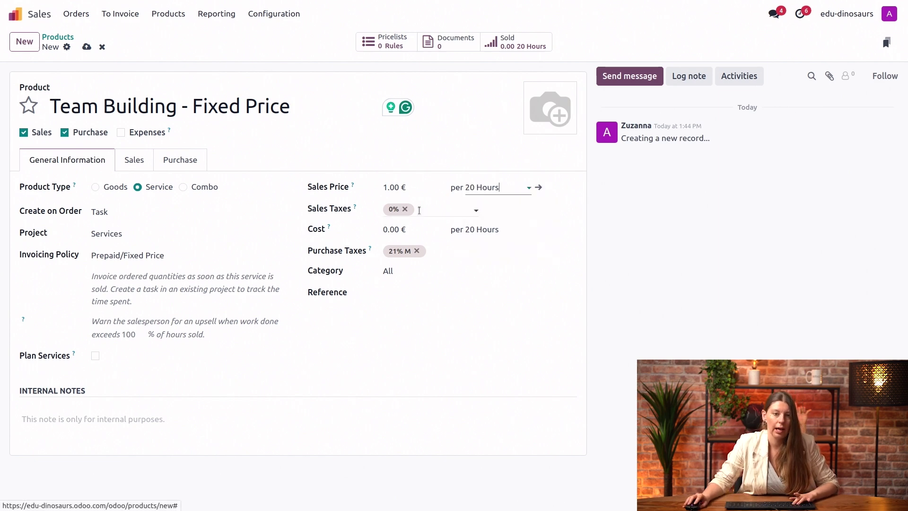
double_click(386, 185)
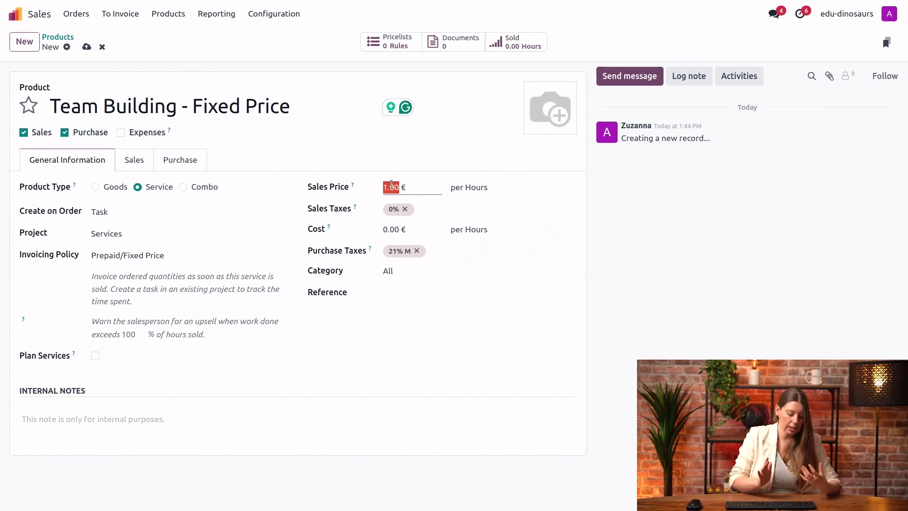
type("40")
left_click(653, 283)
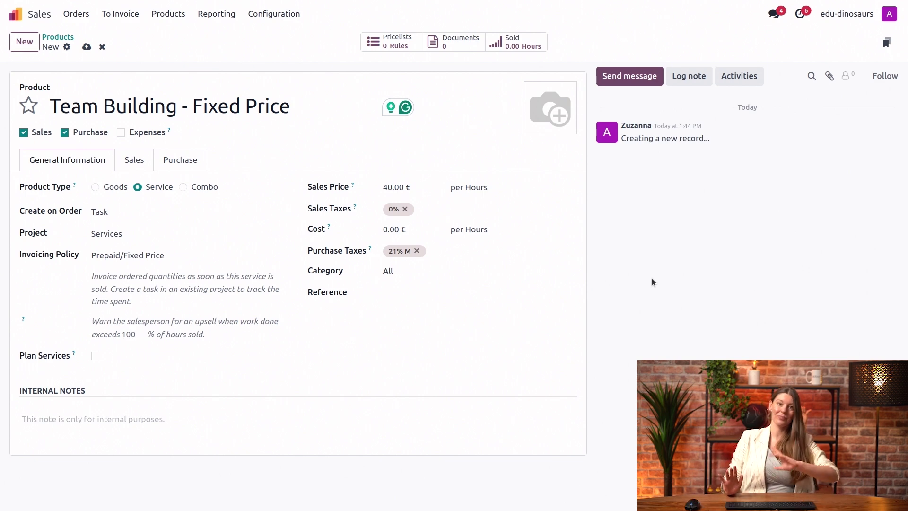
- Save the product and start a new quotation for customer Diplo High
left_click(86, 47)
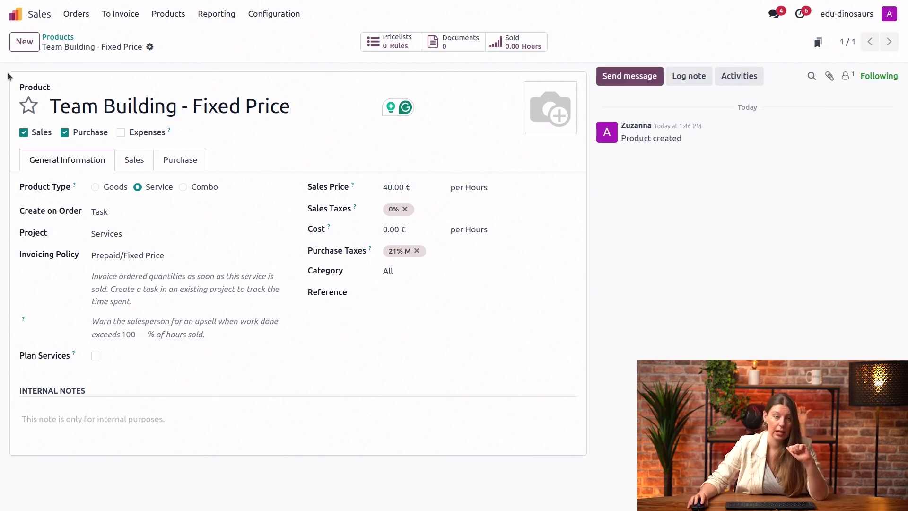
left_click(76, 14)
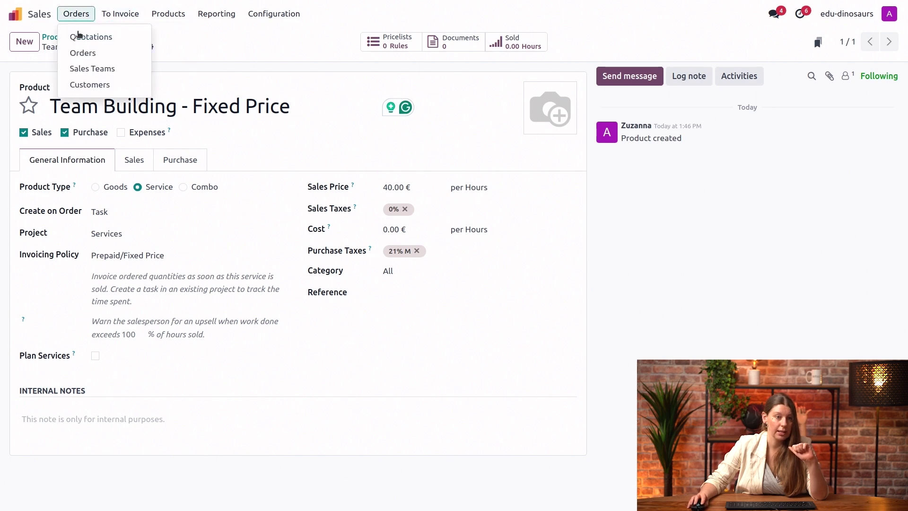
left_click(91, 37)
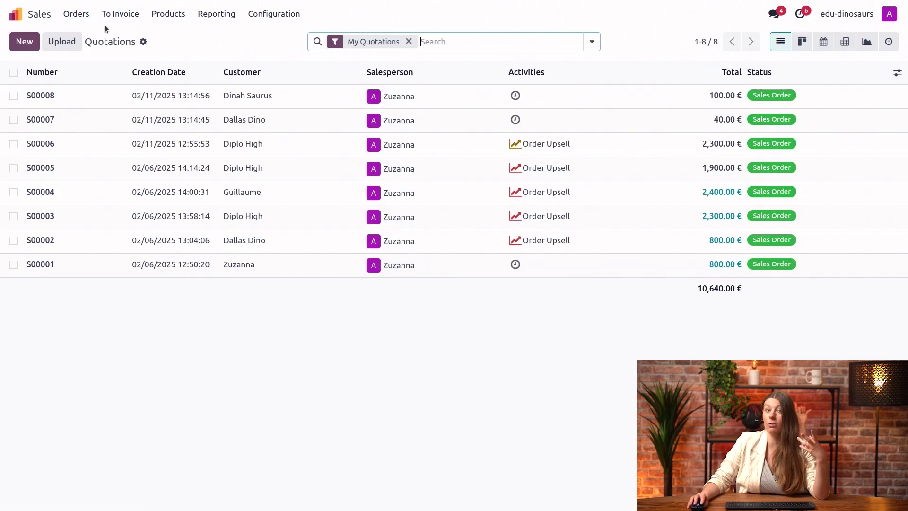
left_click(23, 46)
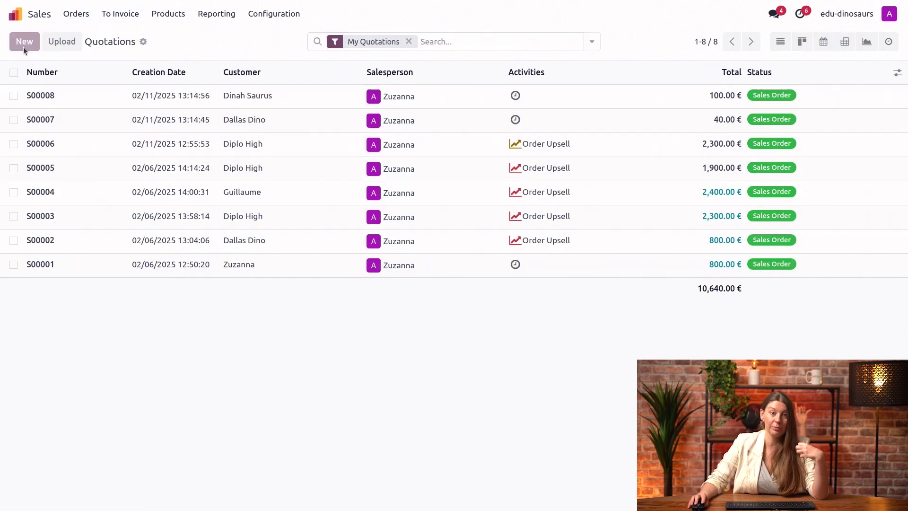
type("Dip")
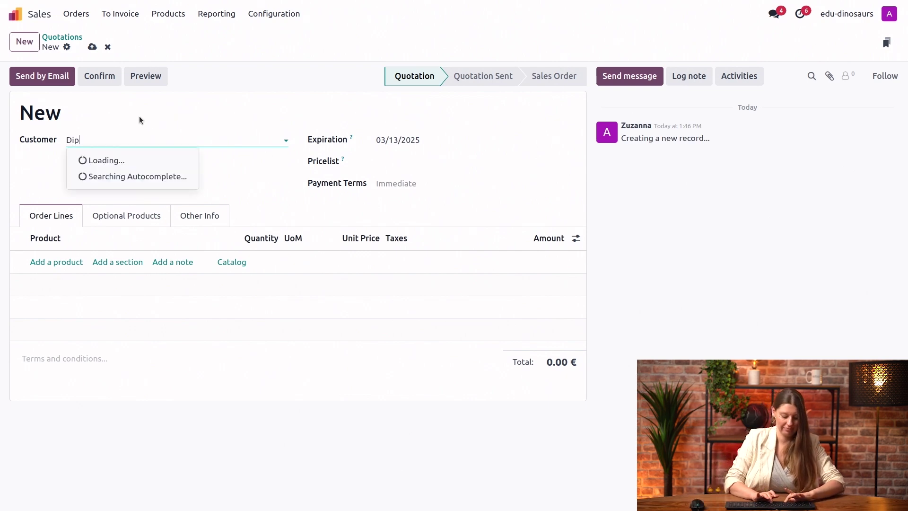
type("lo")
left_click(121, 163)
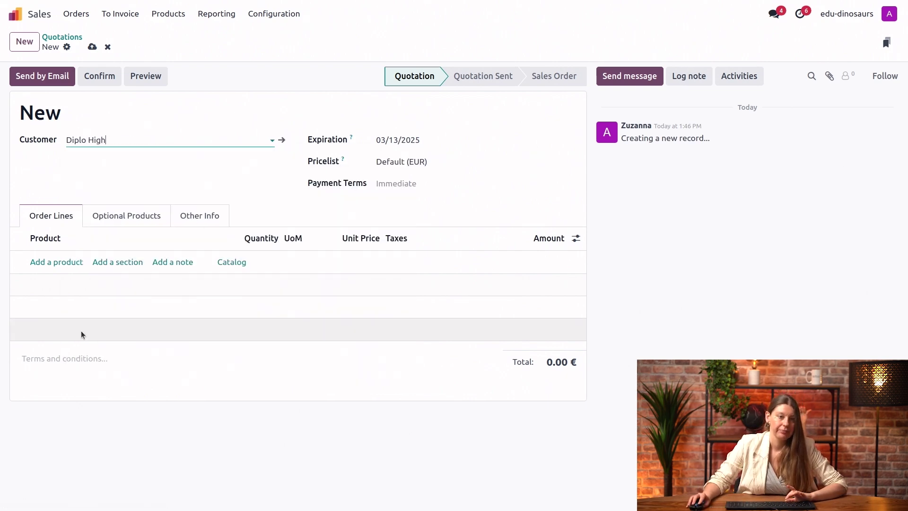
- Add order lines for Team Building - Fixed Price and Custom Event Organization, 20 hours each
left_click(52, 262)
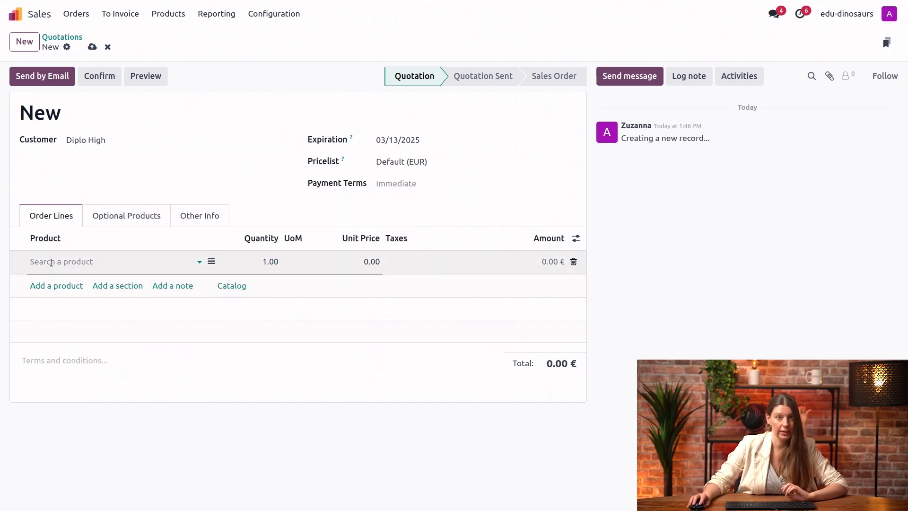
left_click(81, 262)
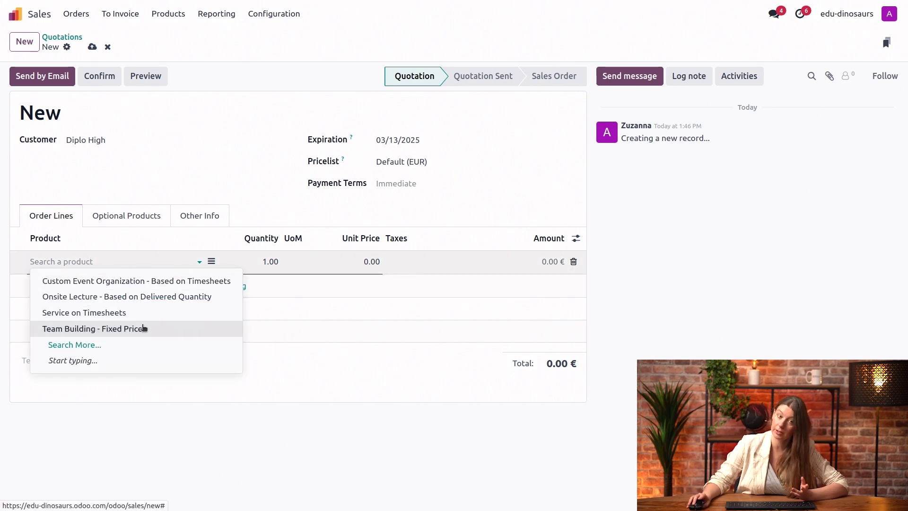
left_click(144, 328)
left_click(254, 261)
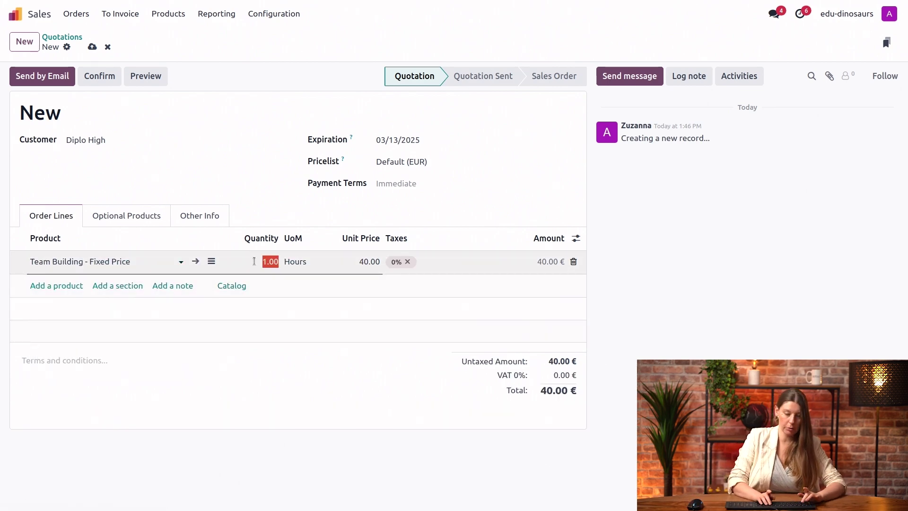
type("20")
left_click(667, 305)
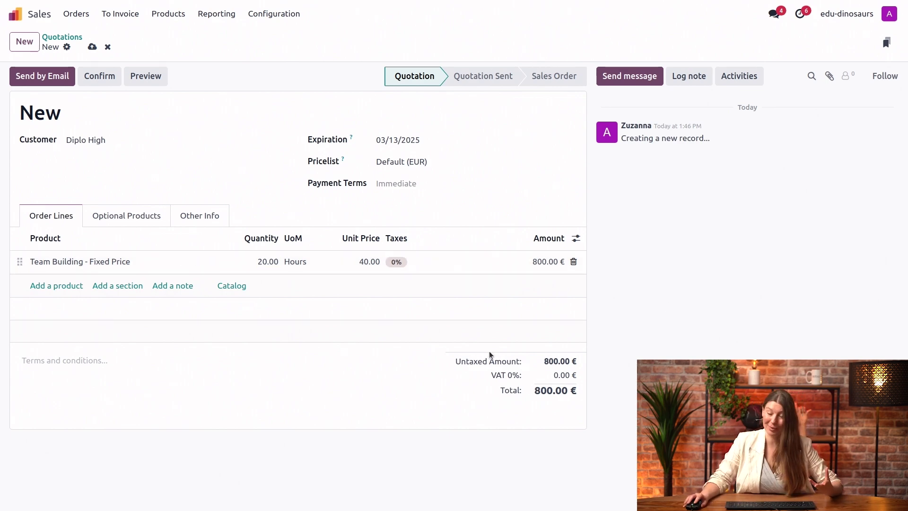
left_click(73, 286)
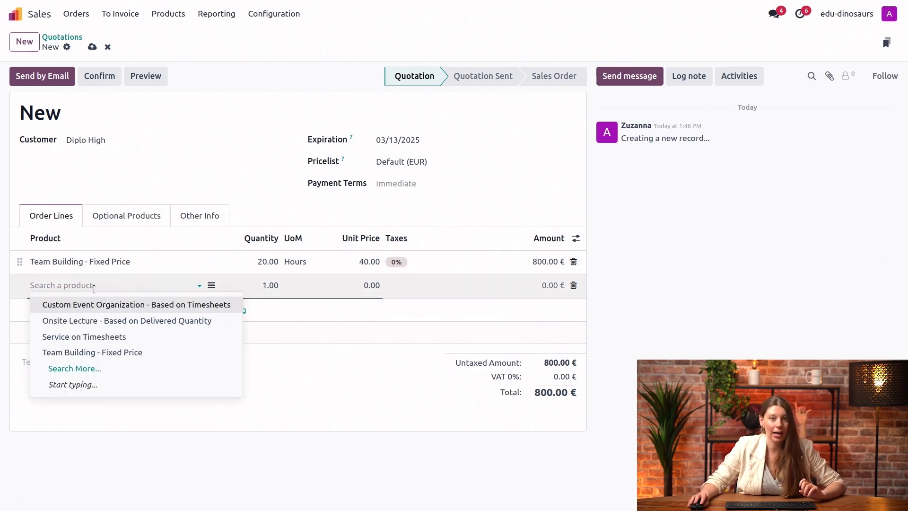
left_click(161, 305)
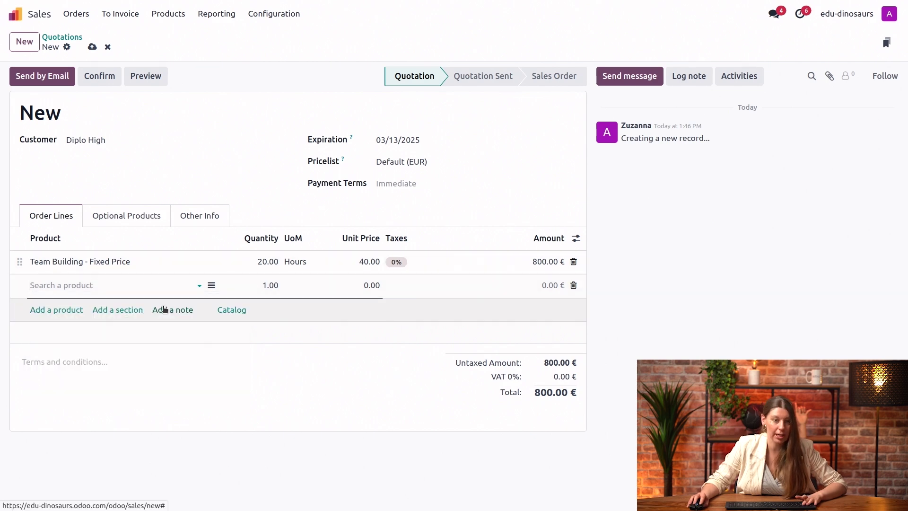
left_click(262, 286)
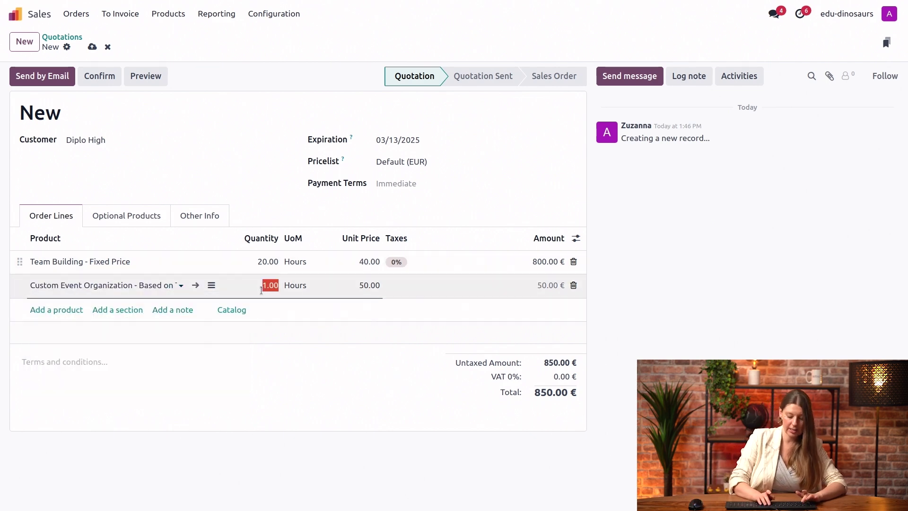
type("20")
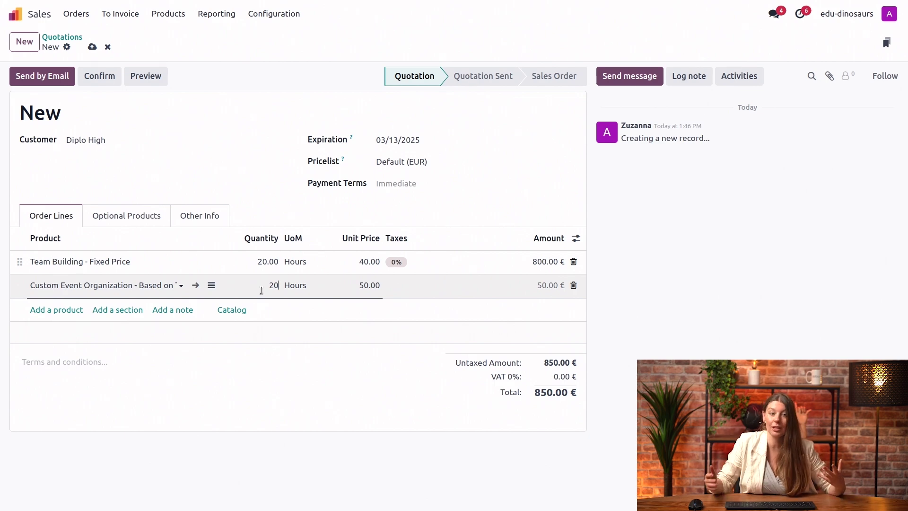
left_click(753, 340)
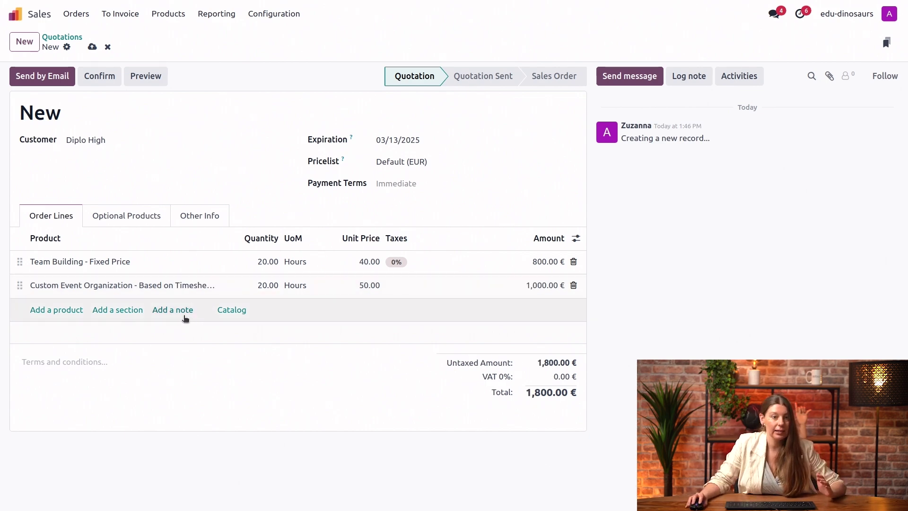
- Add an Onsite Lecture - Based on Delivered Quantity line with quantity 5
left_click(74, 311)
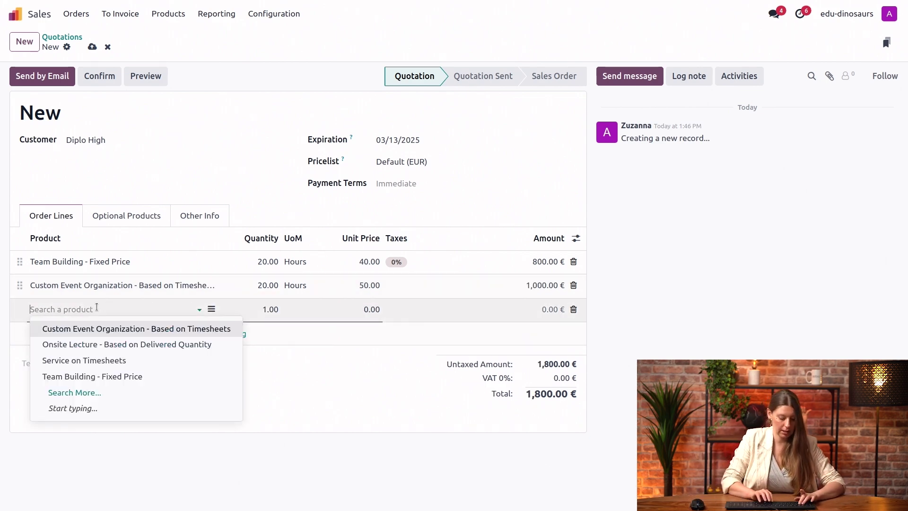
type("Lec")
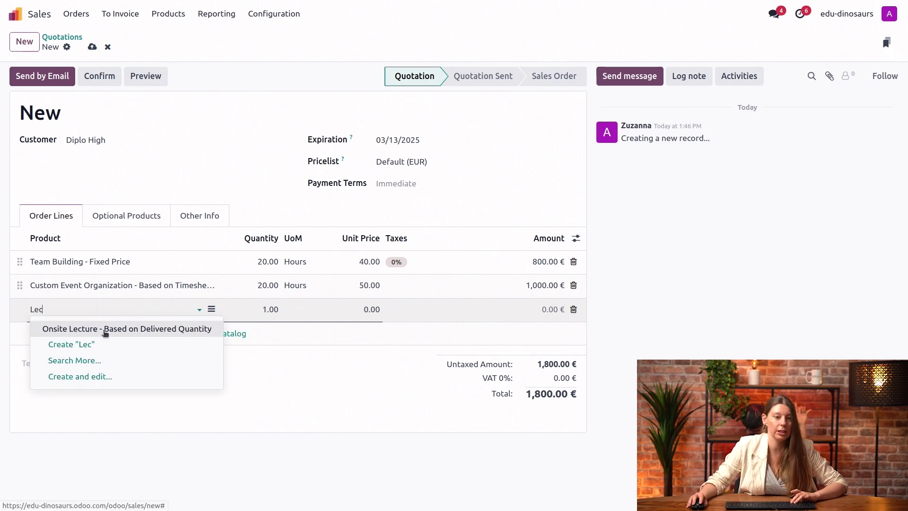
left_click(105, 329)
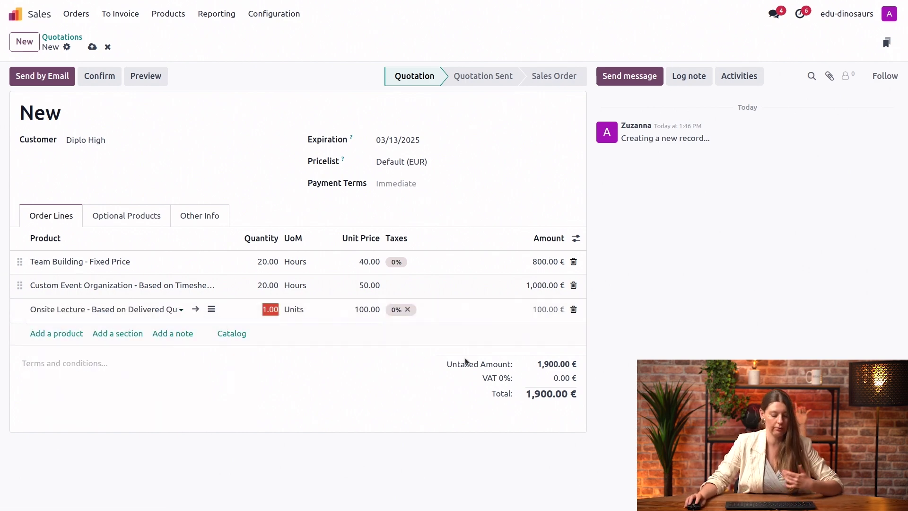
type("5")
left_click(239, 344)
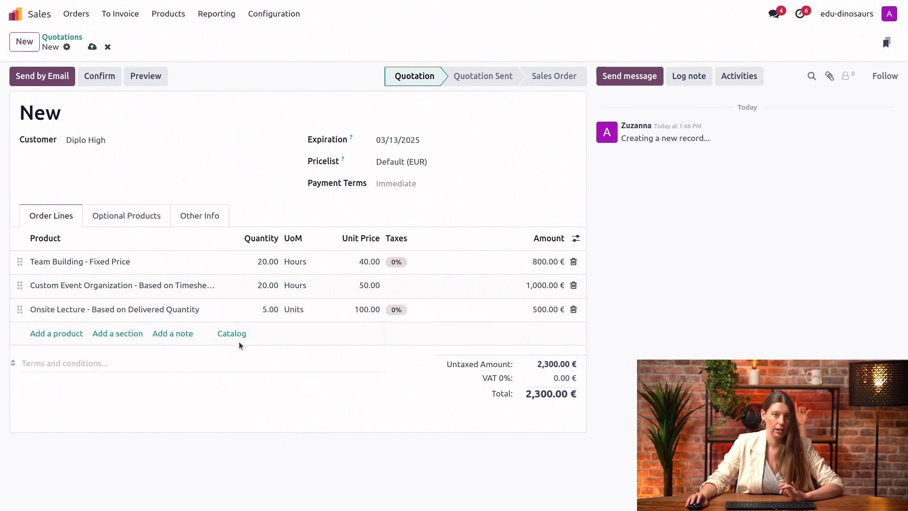
- Confirm S00009 and open its Team Building - Fixed Price task from the Tasks list
left_click(113, 77)
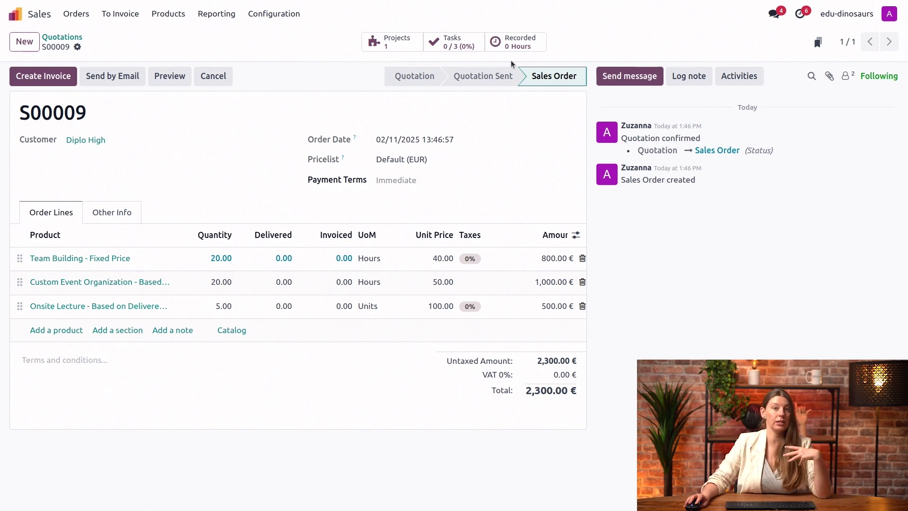
left_click(436, 45)
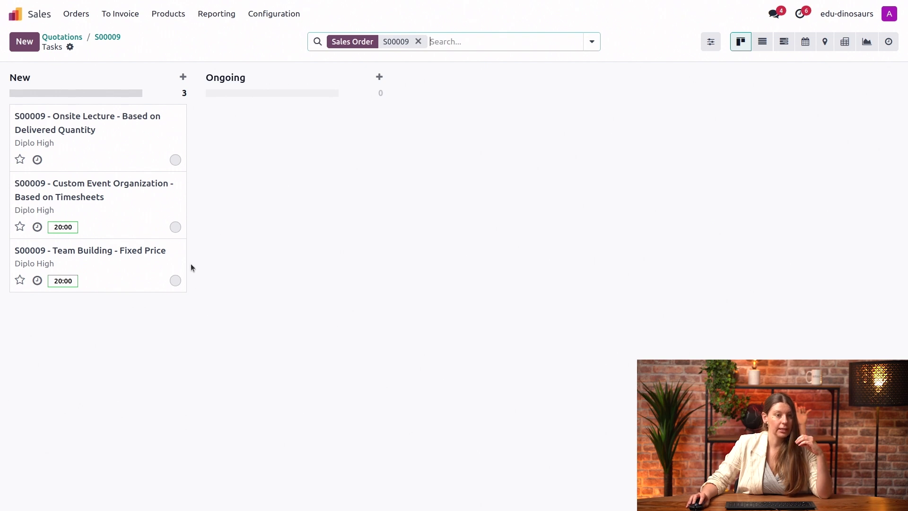
left_click(159, 283)
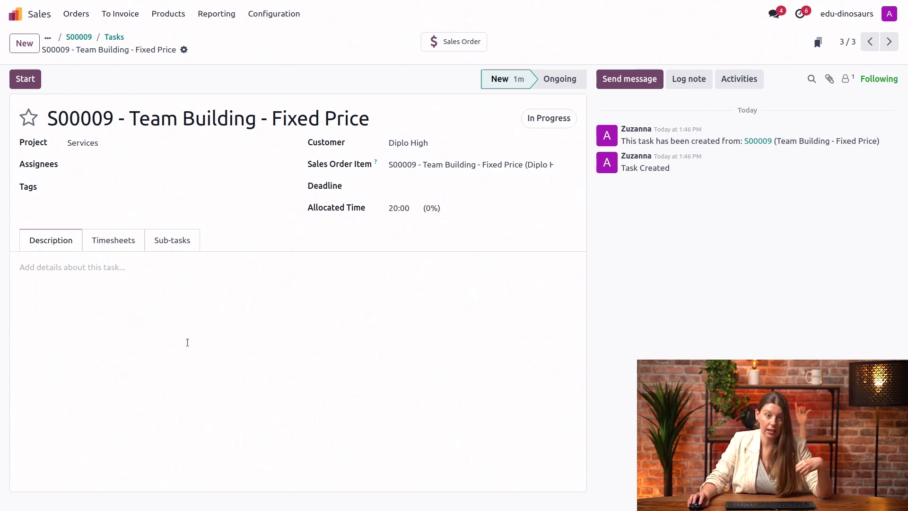
- Add a 25:00-hour timesheet line to the Team Building task, save, and return to the task board
left_click(125, 243)
left_click(46, 287)
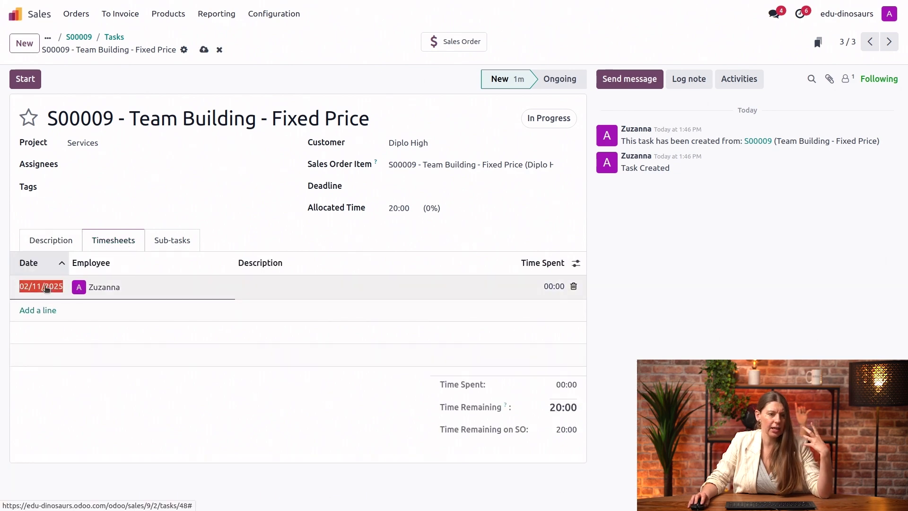
left_click(552, 287)
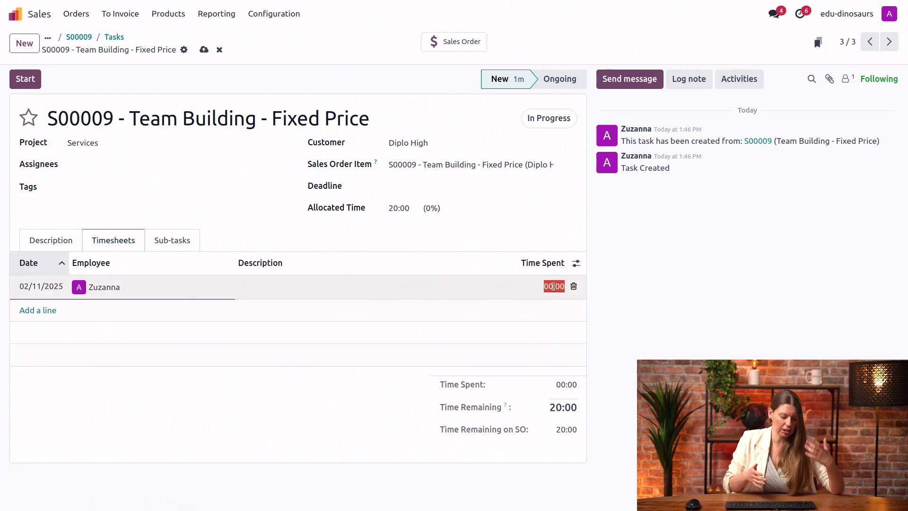
type("25")
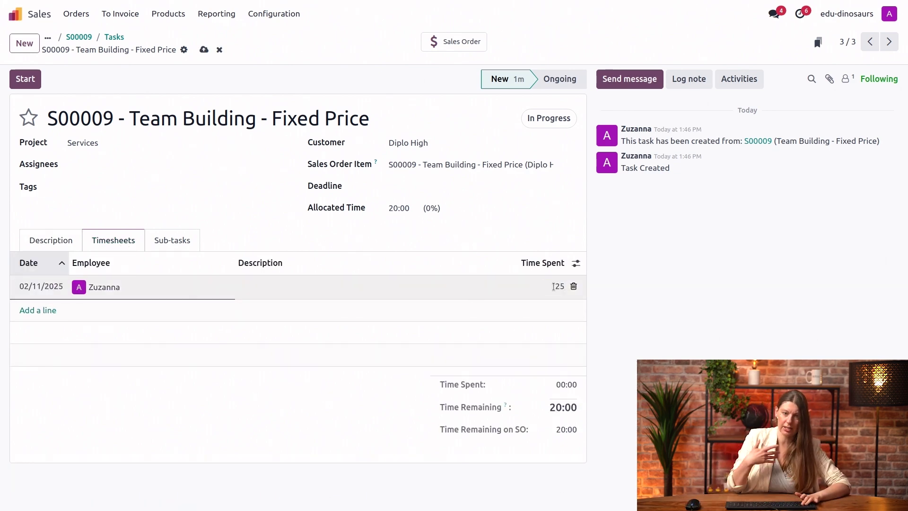
left_click(602, 315)
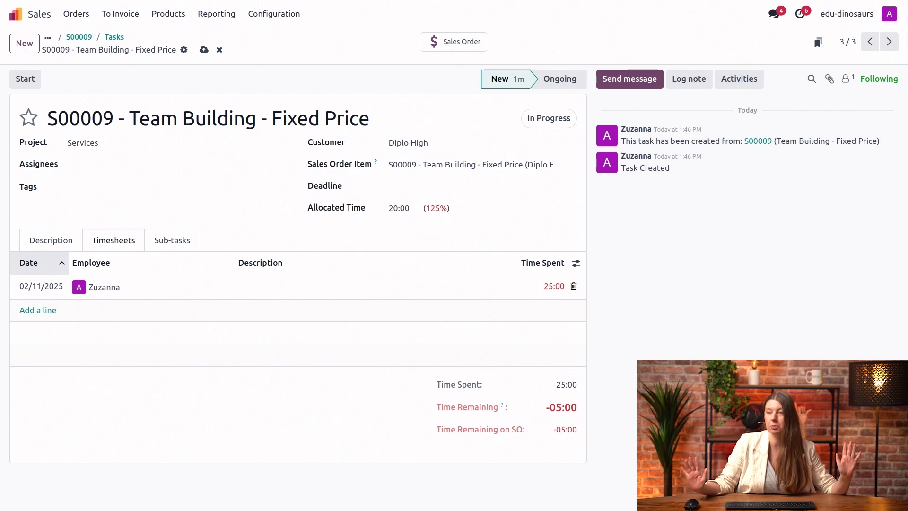
left_click(203, 49)
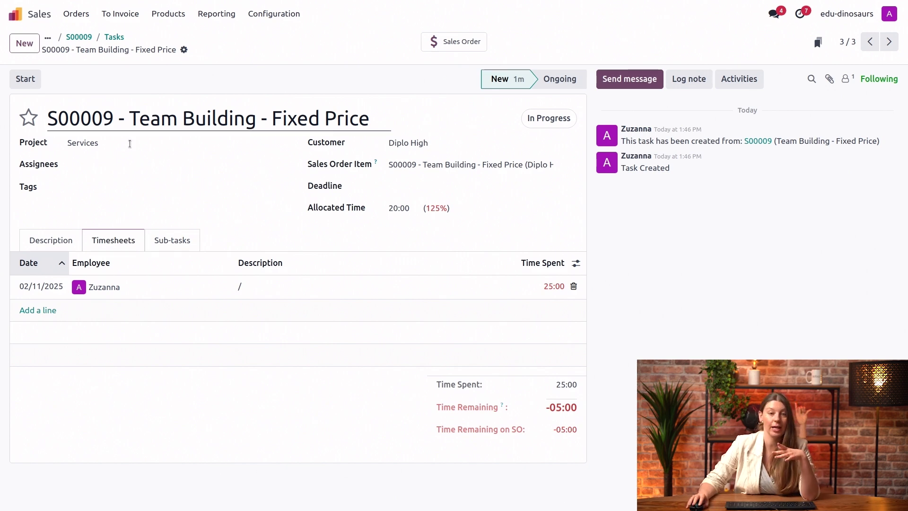
left_click(114, 36)
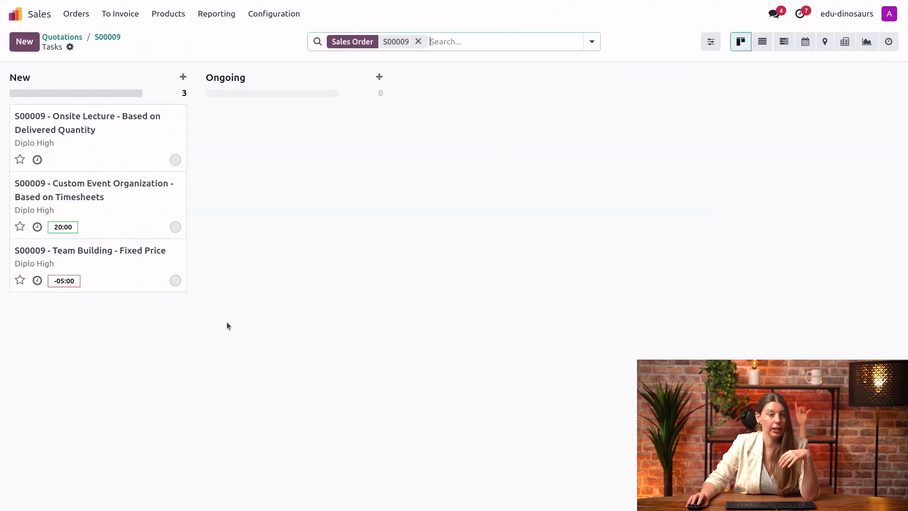
- Add a 25:00-hour timesheet line to the Custom Event Organization task and save it
left_click(135, 215)
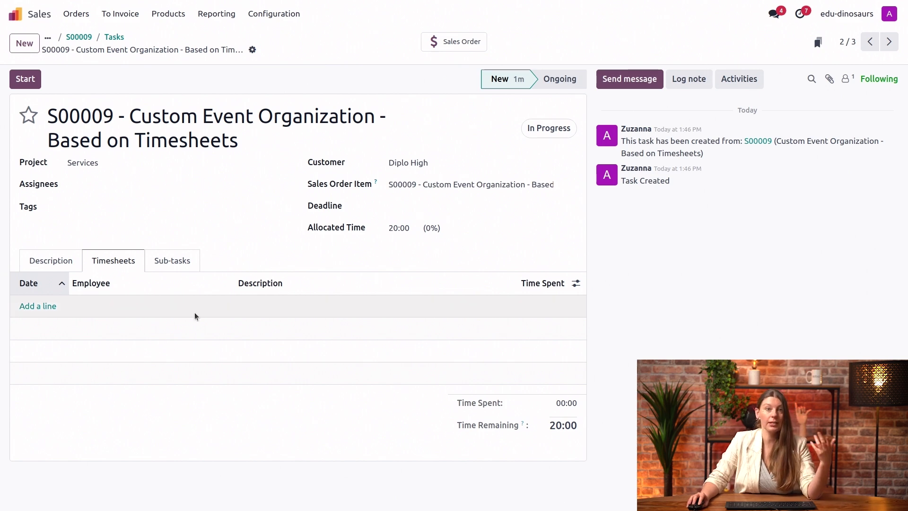
left_click(45, 309)
left_click(549, 307)
type("25:00")
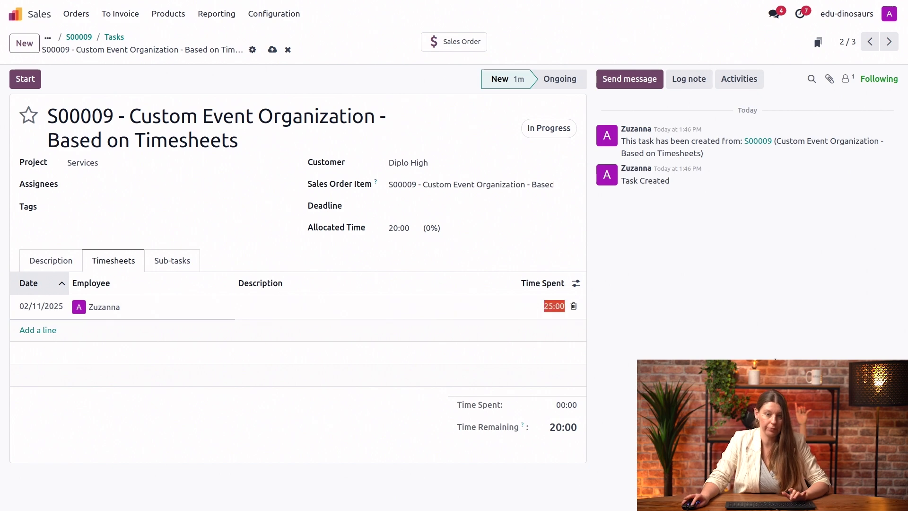
left_click(417, 457)
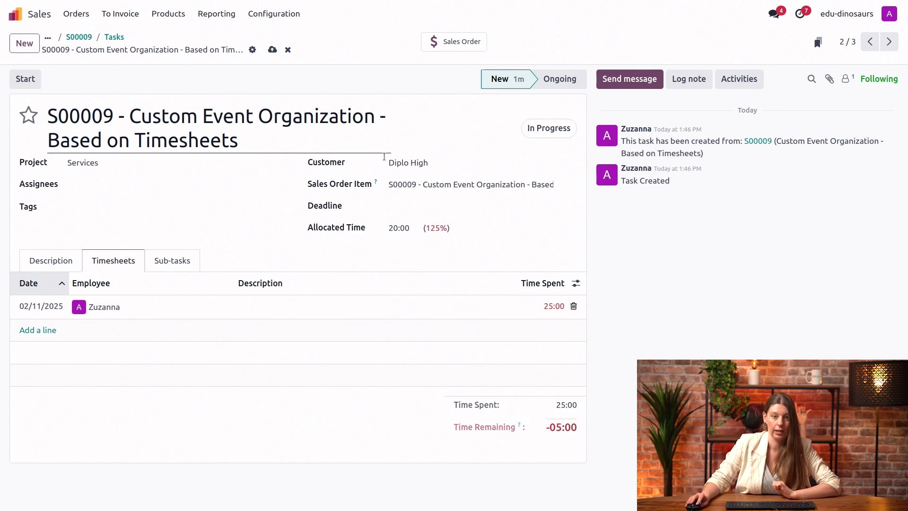
left_click(273, 51)
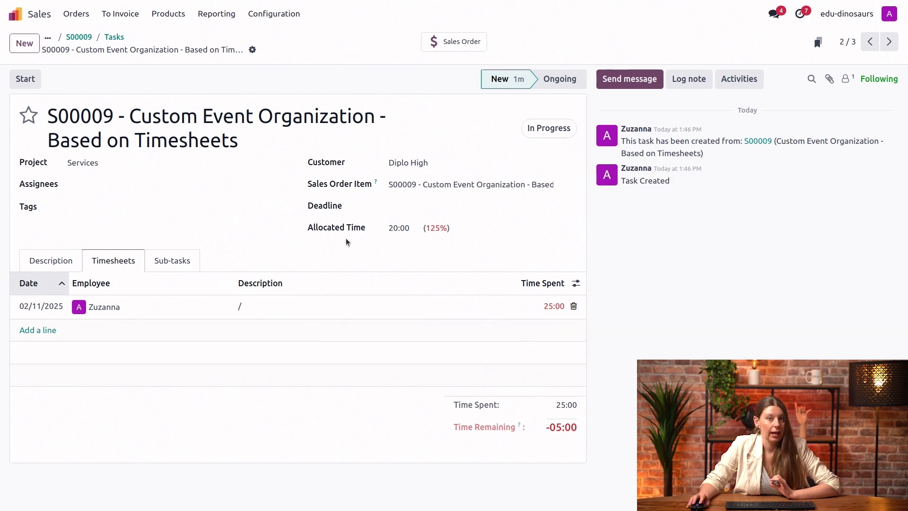
left_click(114, 37)
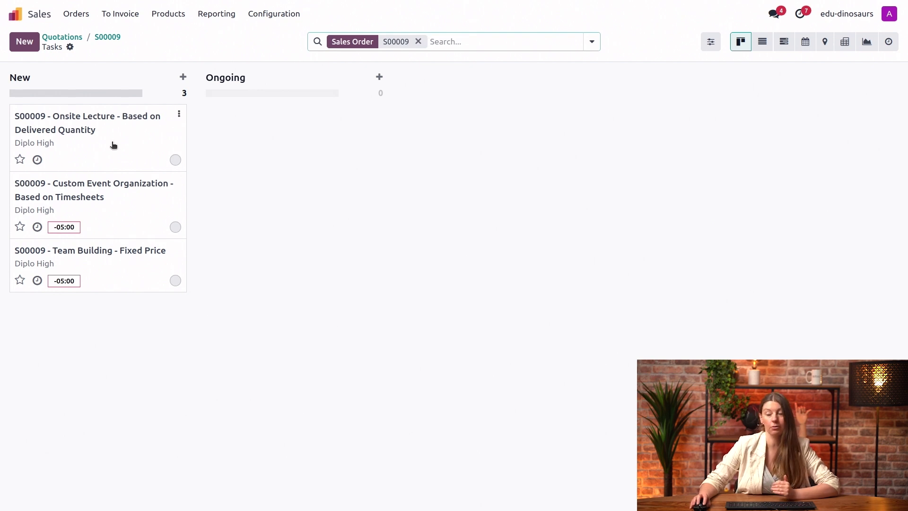
- Add a 5-hour timesheet line to the Onsite Lecture task, save, and go back to S00009
left_click(114, 145)
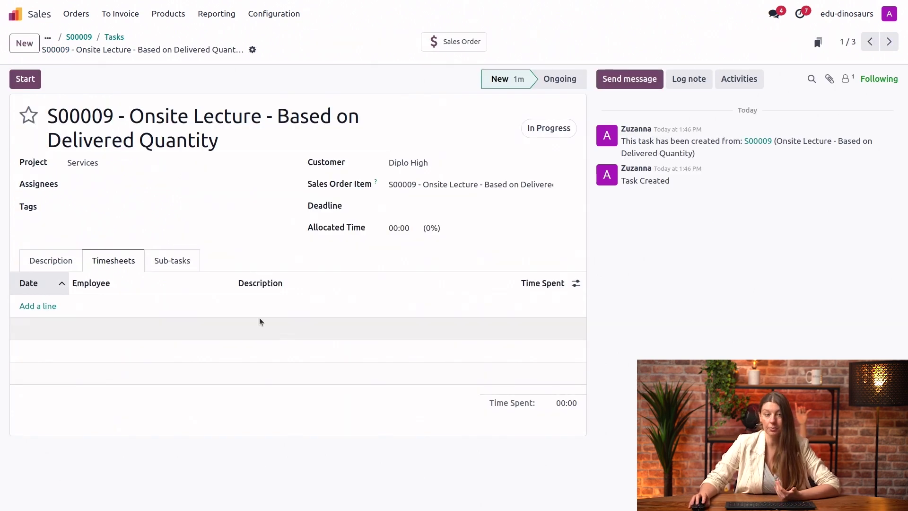
left_click(44, 306)
left_click(548, 303)
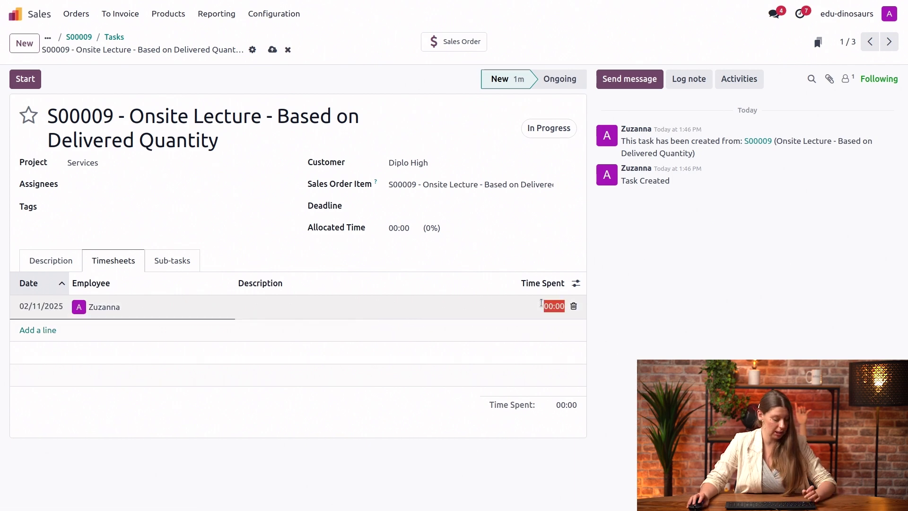
type("5")
left_click(729, 350)
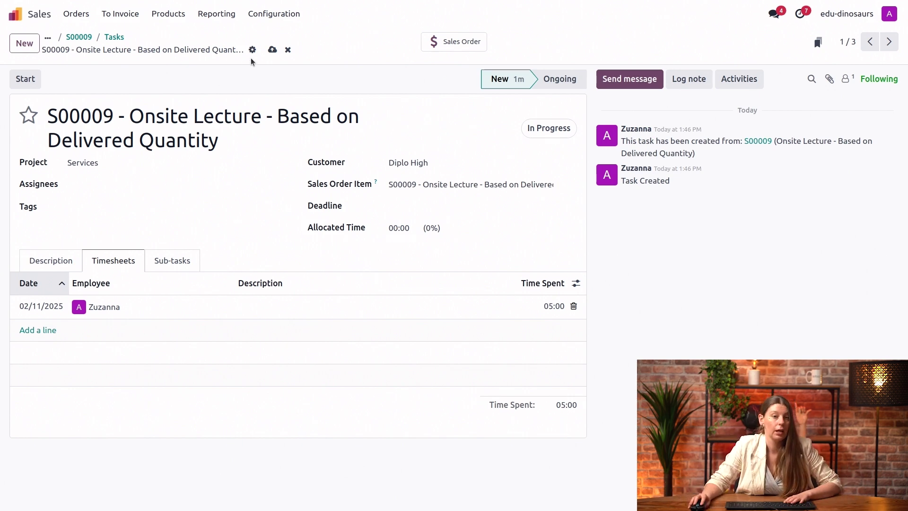
left_click(272, 50)
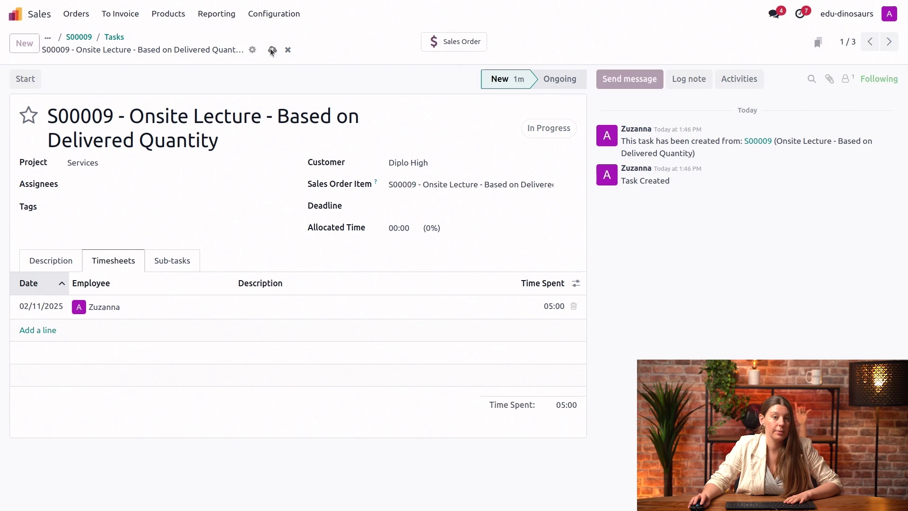
left_click(112, 37)
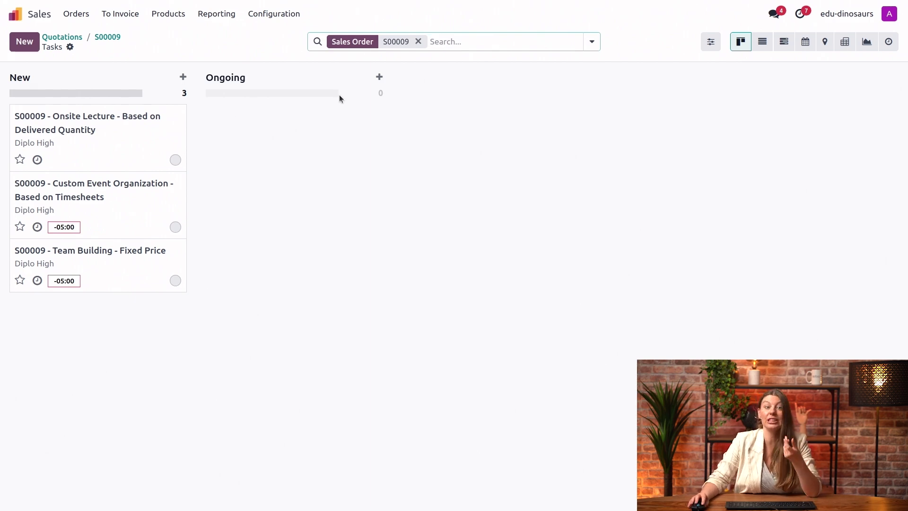
left_click(116, 37)
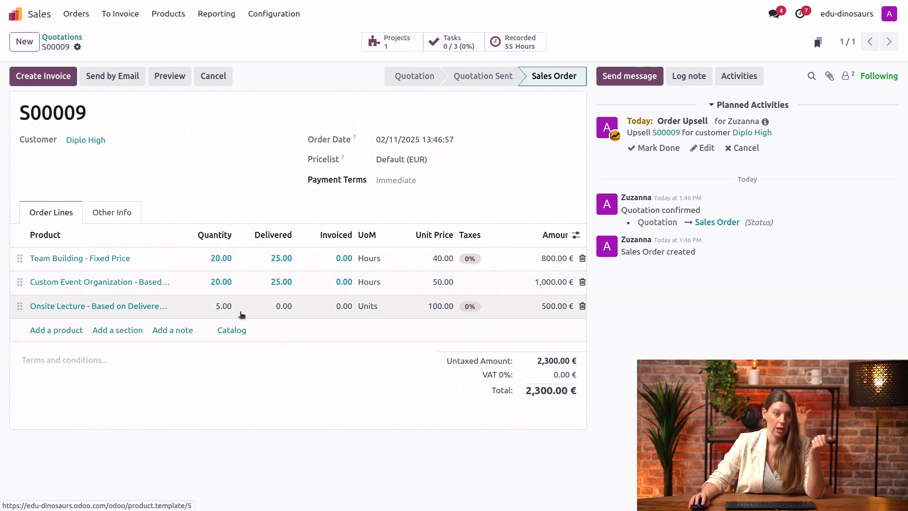
- Enter 6 as the delivered quantity on the Onsite Lecture order line
left_click(280, 307)
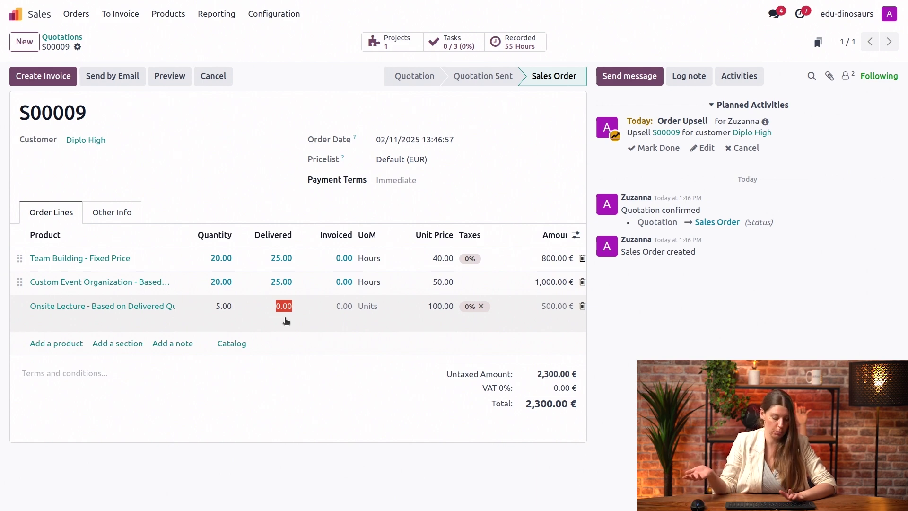
type("6")
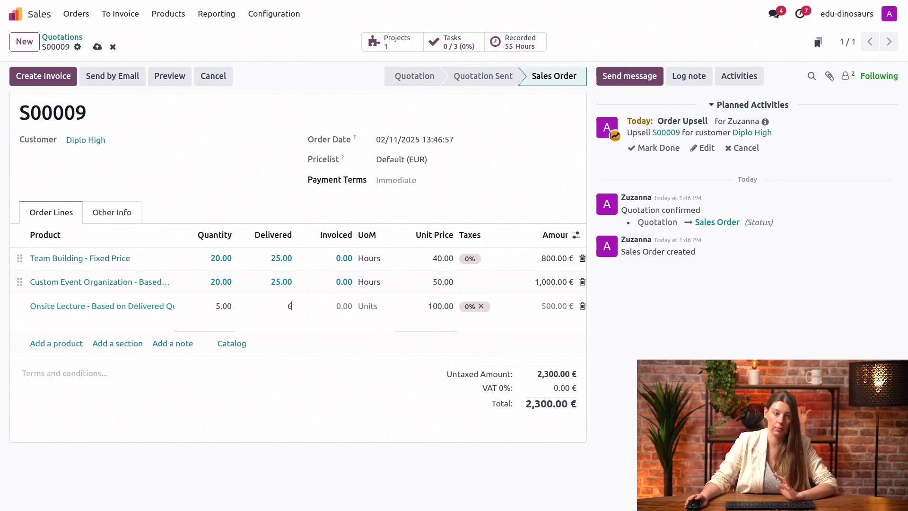
key("Return")
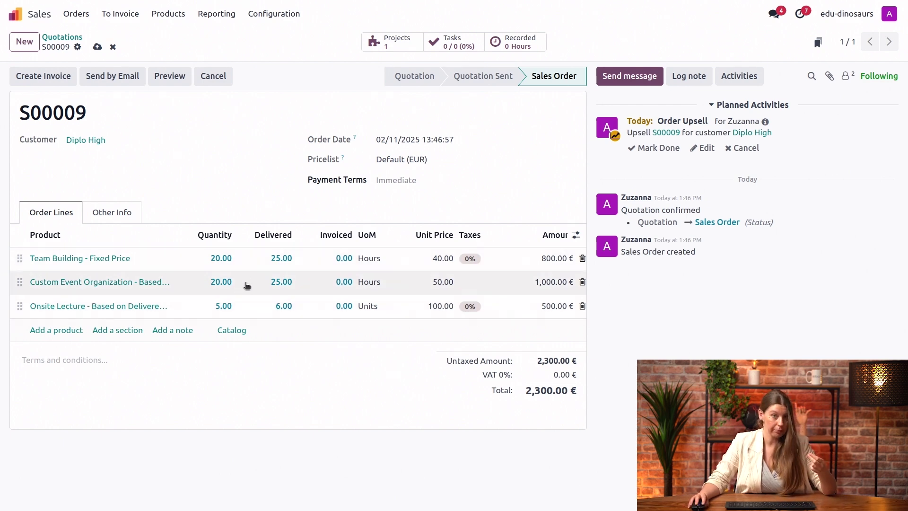
- Create a regular invoice draft from S00009 with no timesheets period, totalling 2,650.00 €
left_click(43, 76)
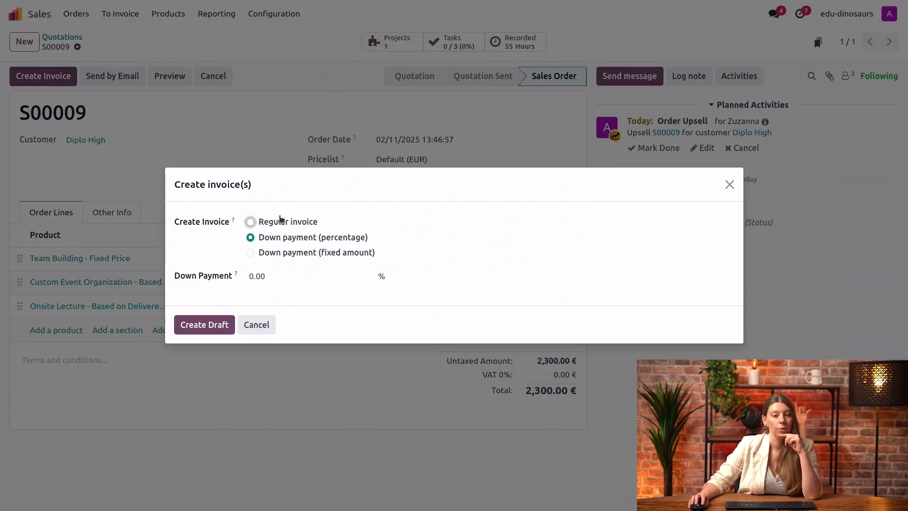
left_click(279, 220)
left_click(280, 276)
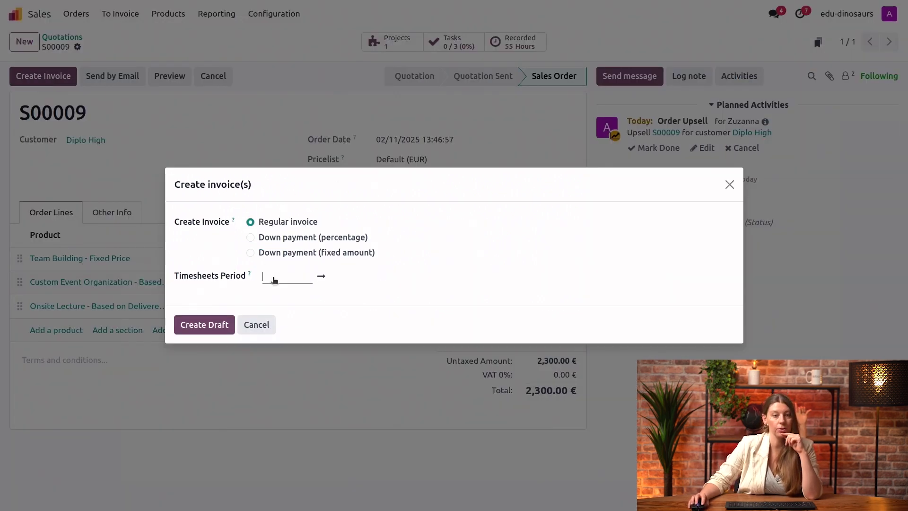
left_click(539, 290)
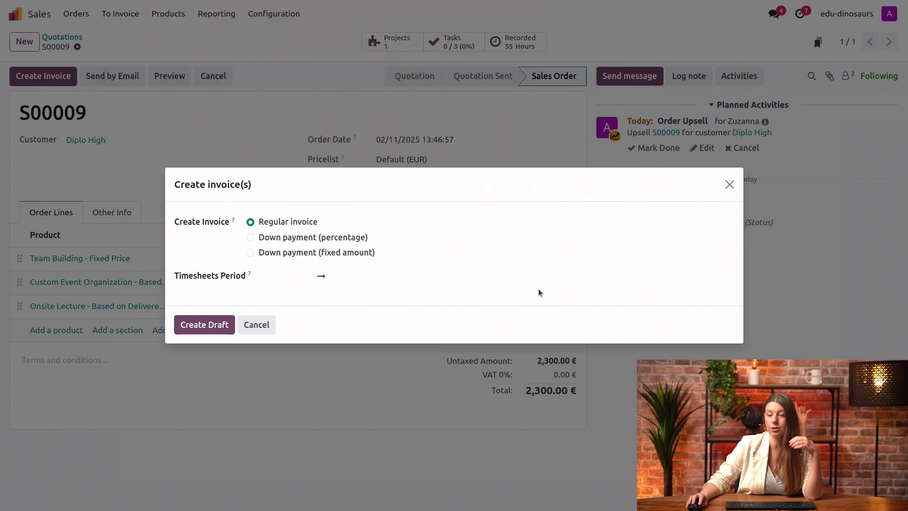
left_click(215, 326)
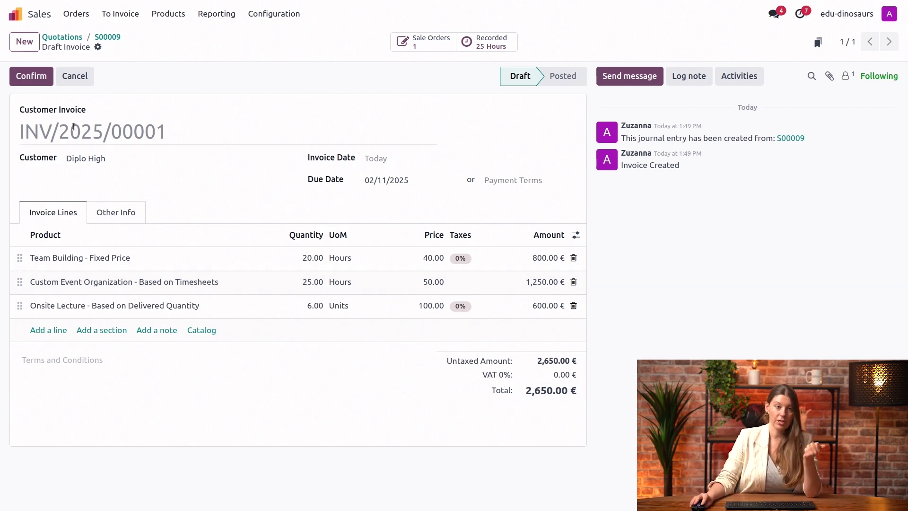
- Confirm the Diplo High draft invoice, posting it as INV/2025/00001 with 2,650.00 € due
left_click(31, 77)
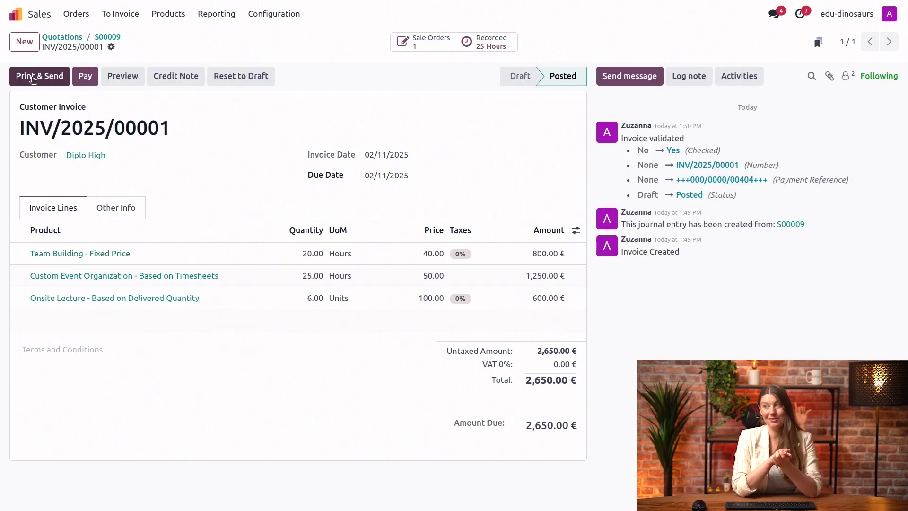